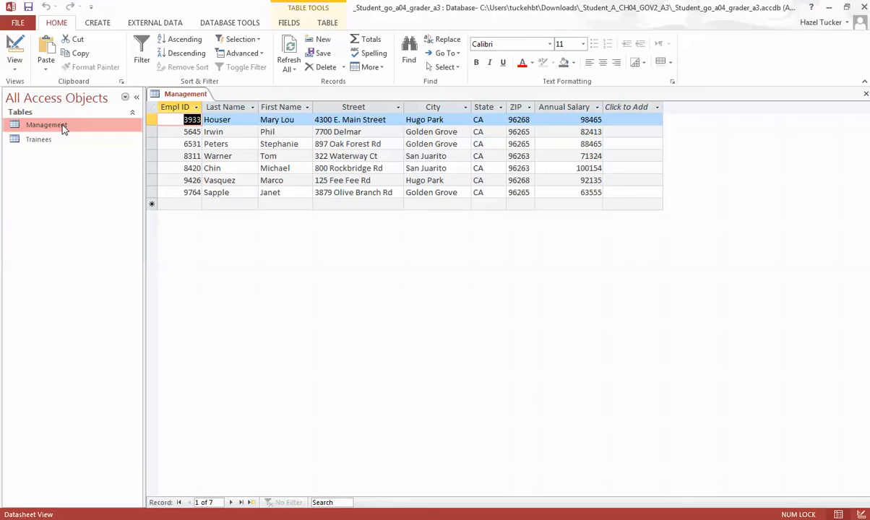
Open the Trainees table to view its records, and return to the Management table.
left_click(44, 143)
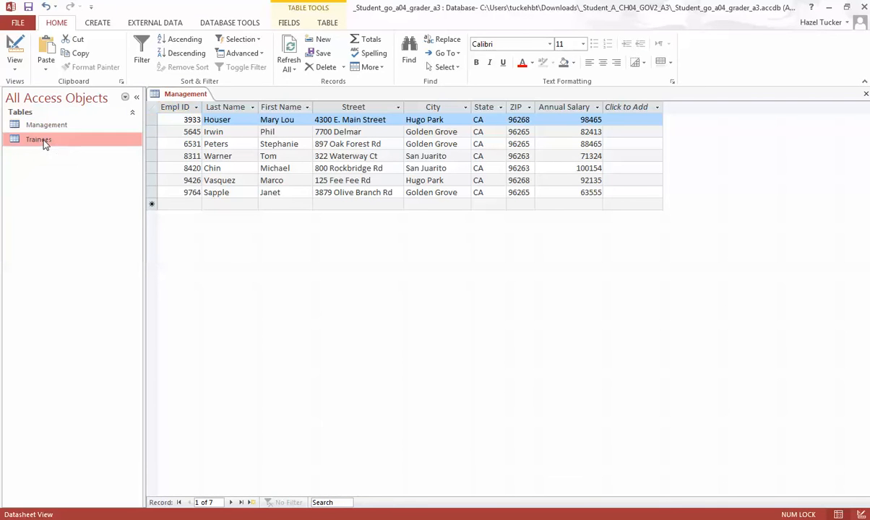
double_click(44, 143)
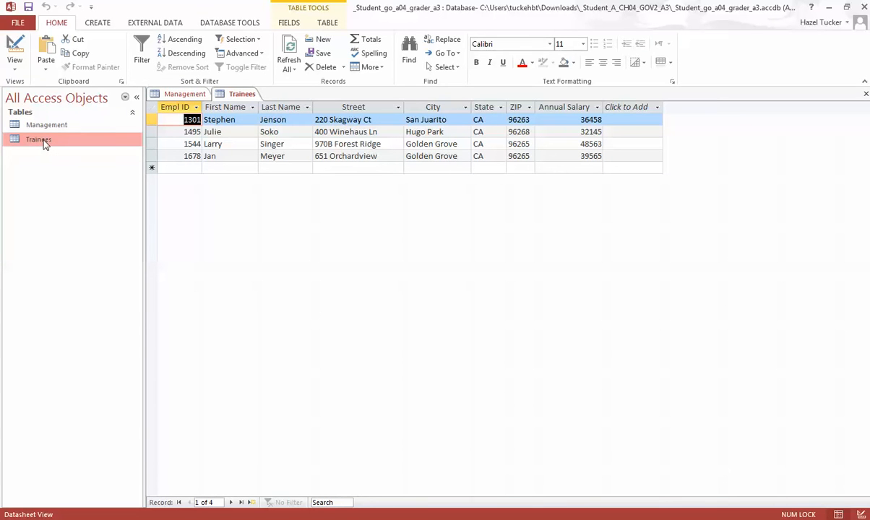
left_click(178, 95)
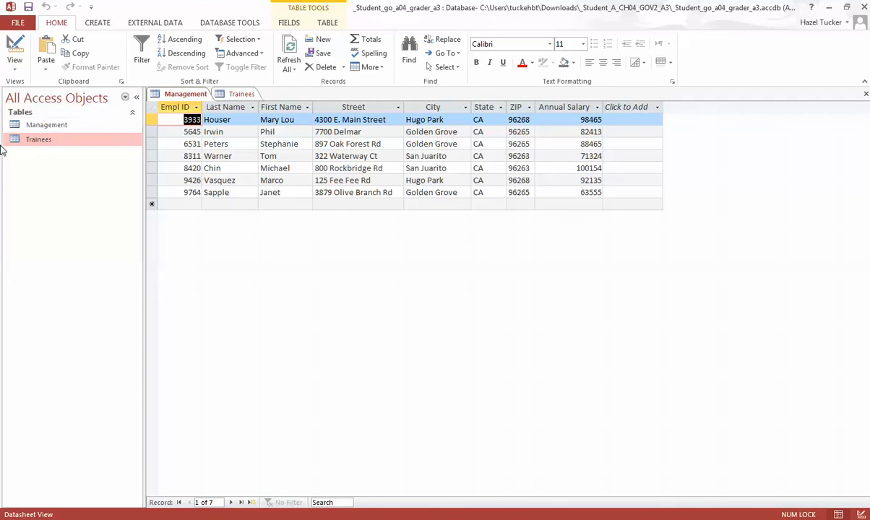
Save a copy of the Management table as a new table object named Employees.
left_click(45, 127)
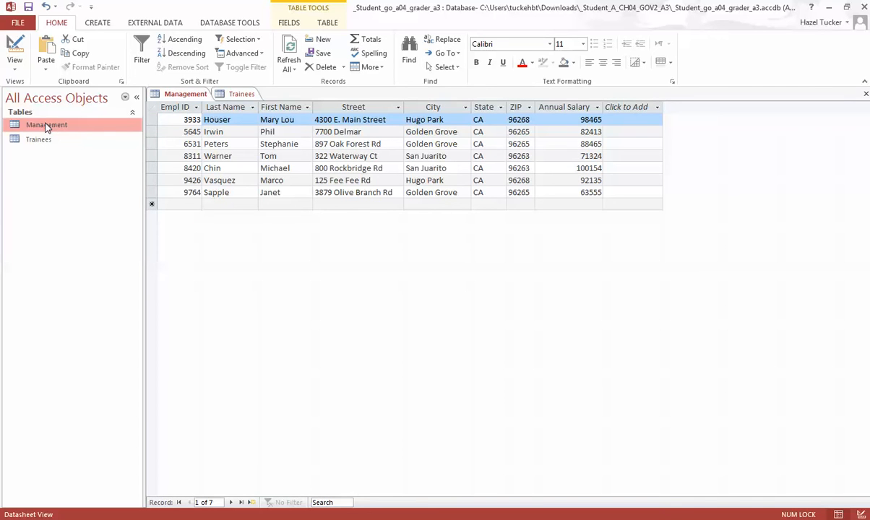
left_click(18, 24)
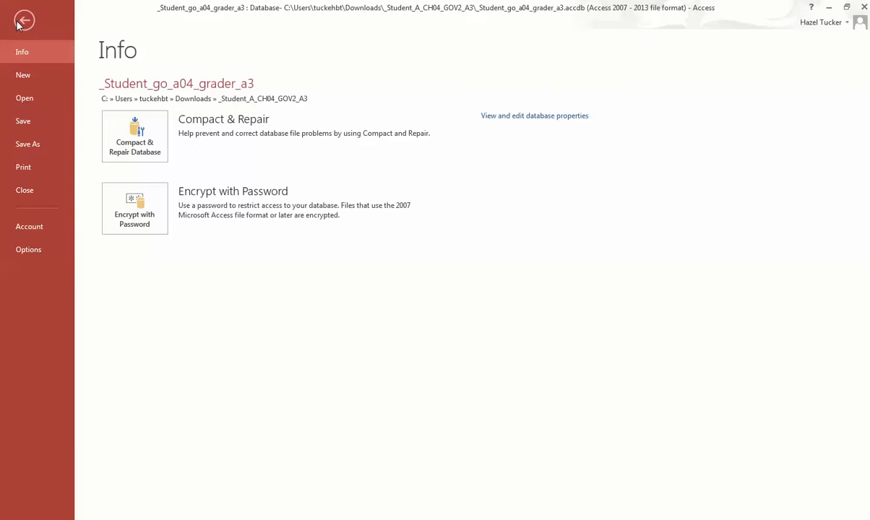
left_click(27, 145)
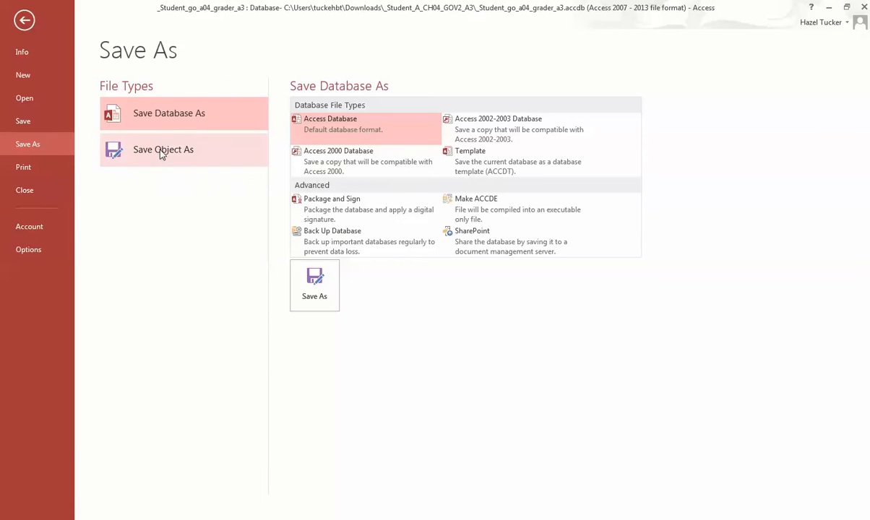
left_click(162, 155)
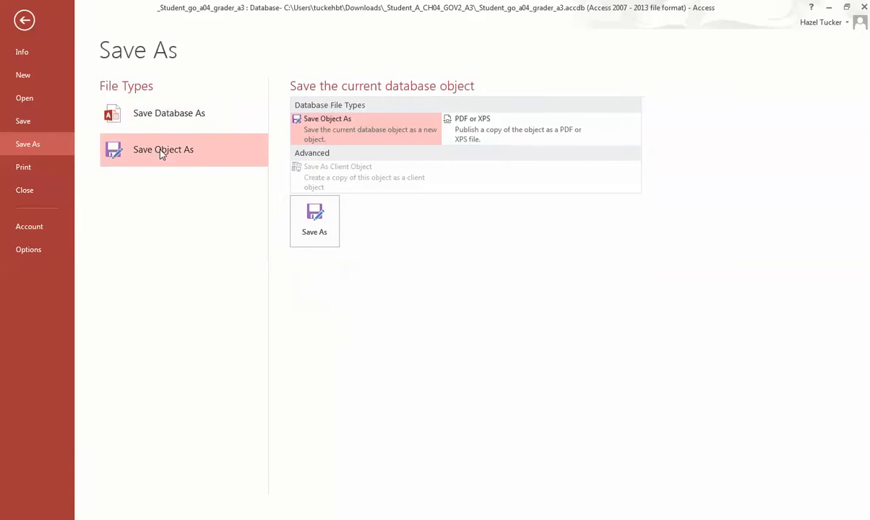
left_click(323, 233)
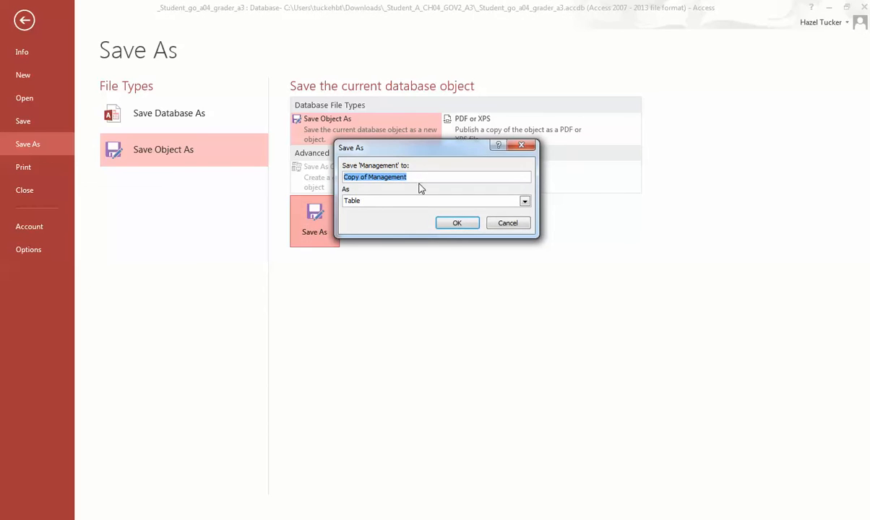
type("Em")
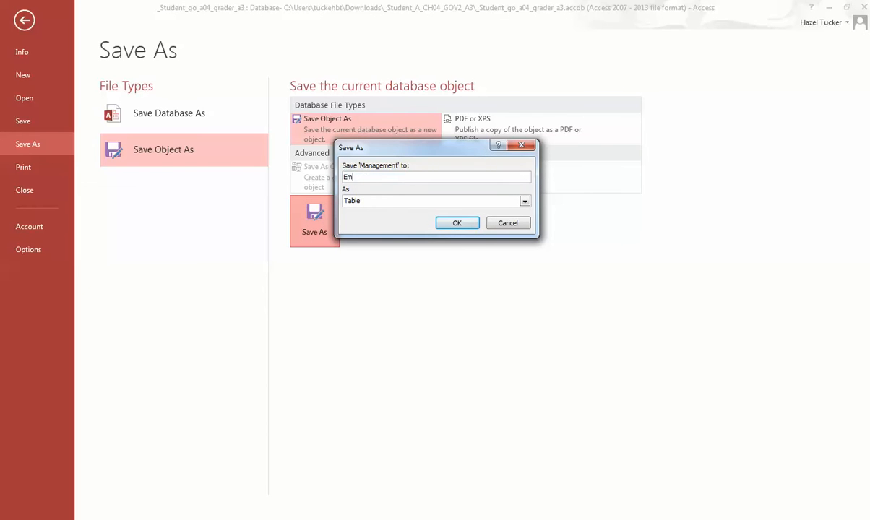
type("ployees")
left_click(458, 223)
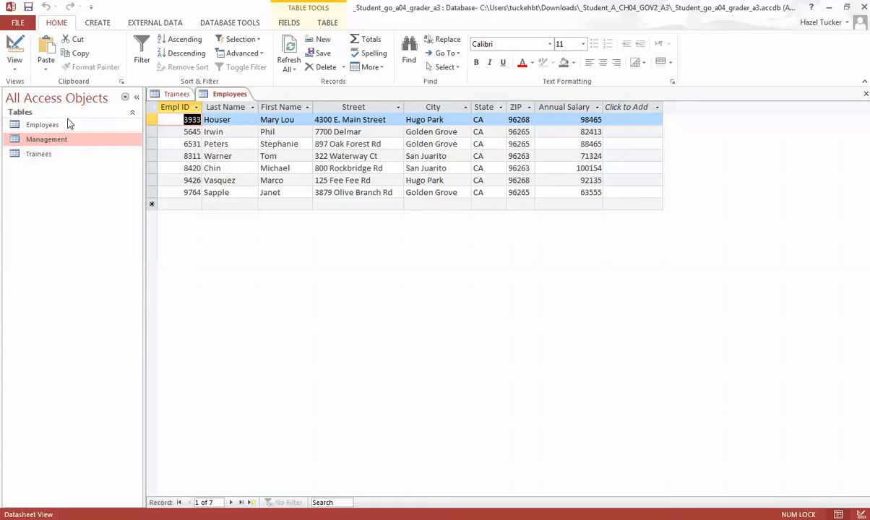
Close the open Employees and Trainees tables.
left_click(43, 125)
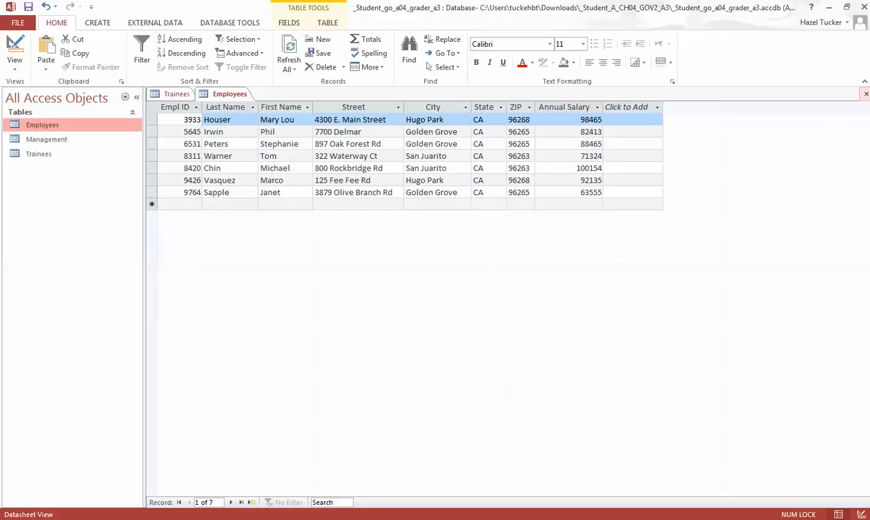
left_click(865, 94)
left_click(865, 94)
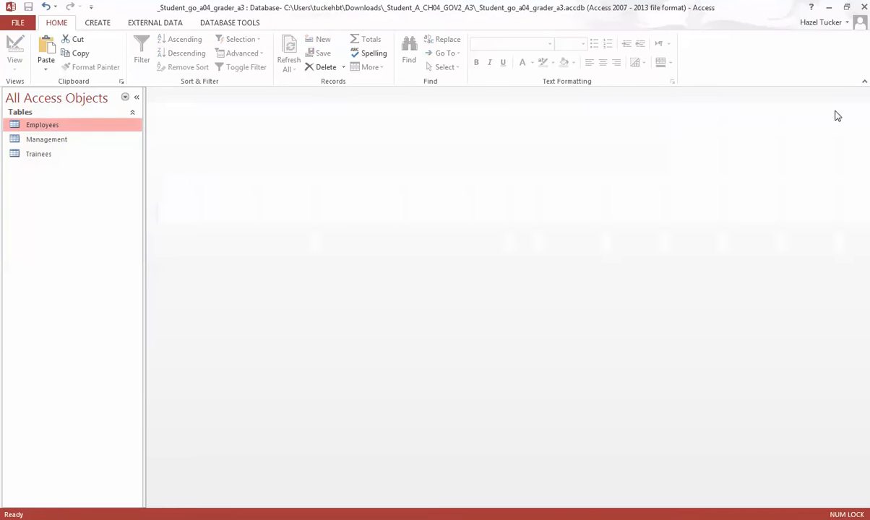
Copy the Trainees table and paste it with Append Data to Existing Table into the Employees table, dismissing the color scheme prompt.
right_click(49, 156)
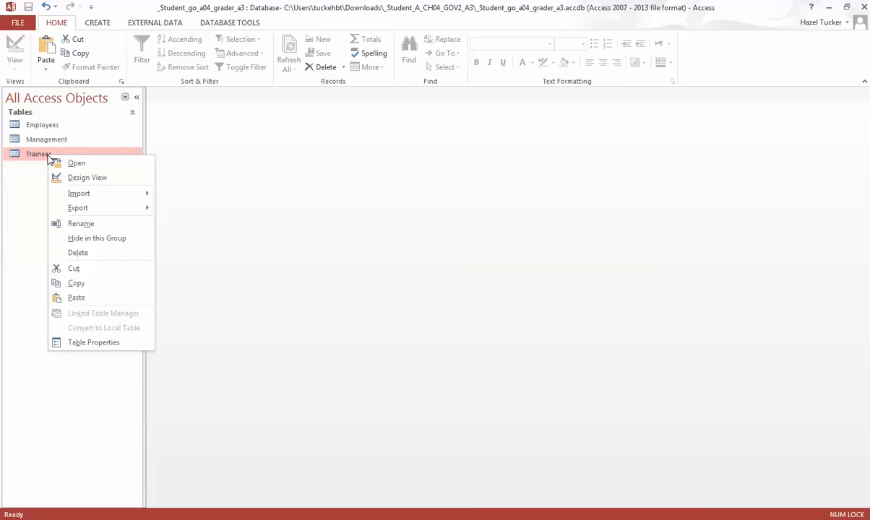
left_click(84, 284)
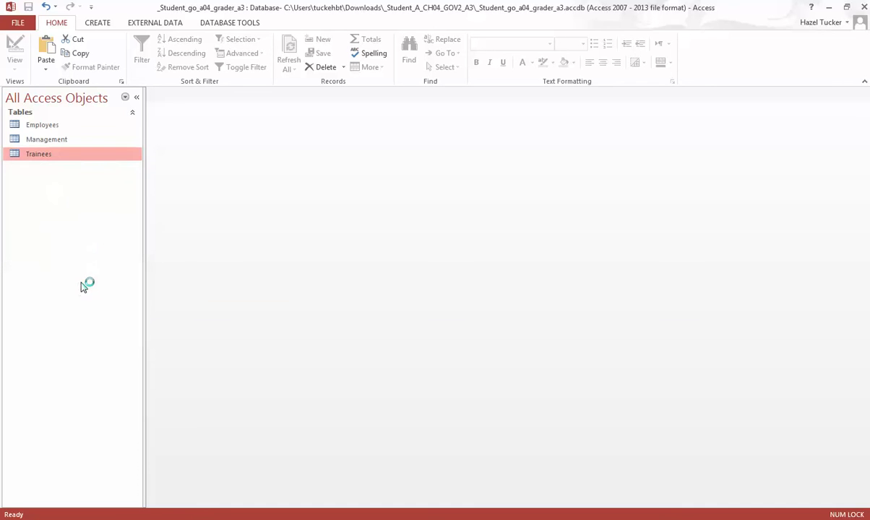
right_click(19, 201)
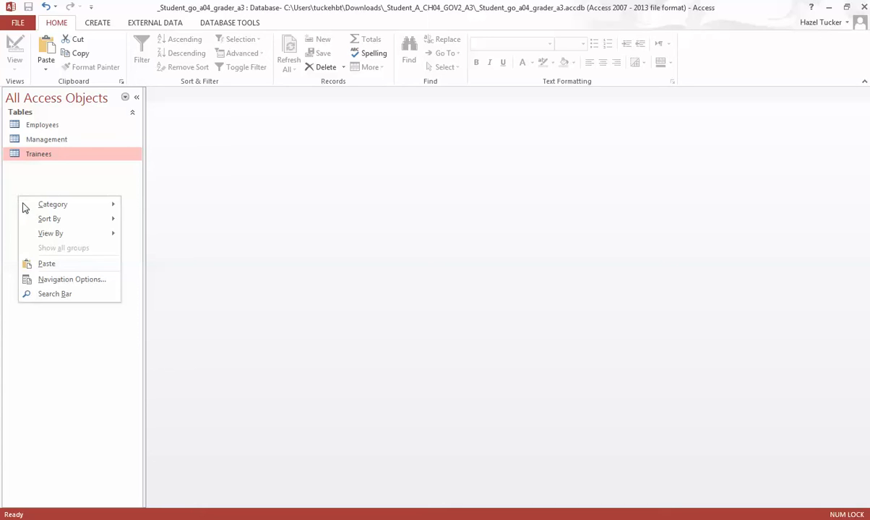
left_click(63, 264)
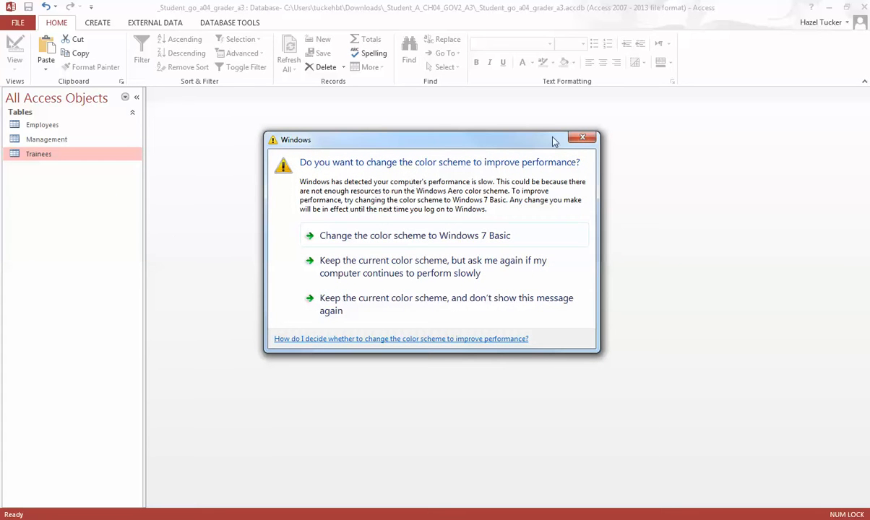
left_click(581, 138)
right_click(42, 211)
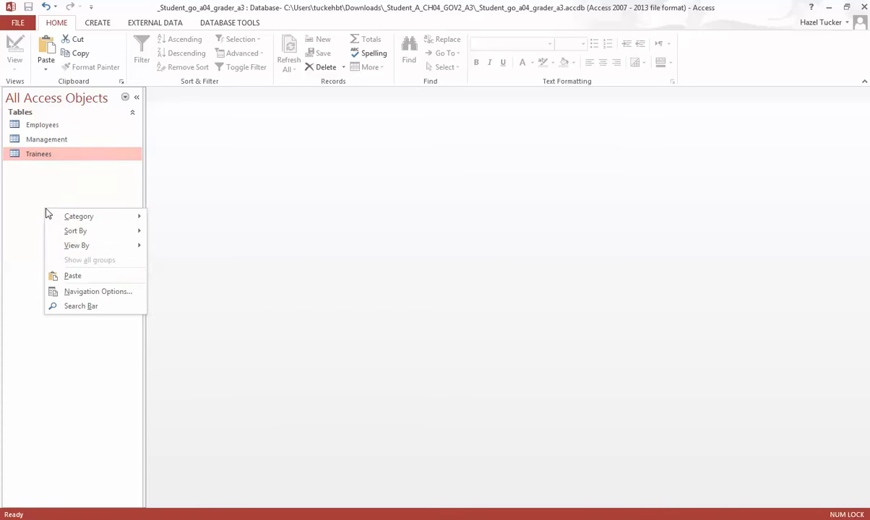
left_click(80, 278)
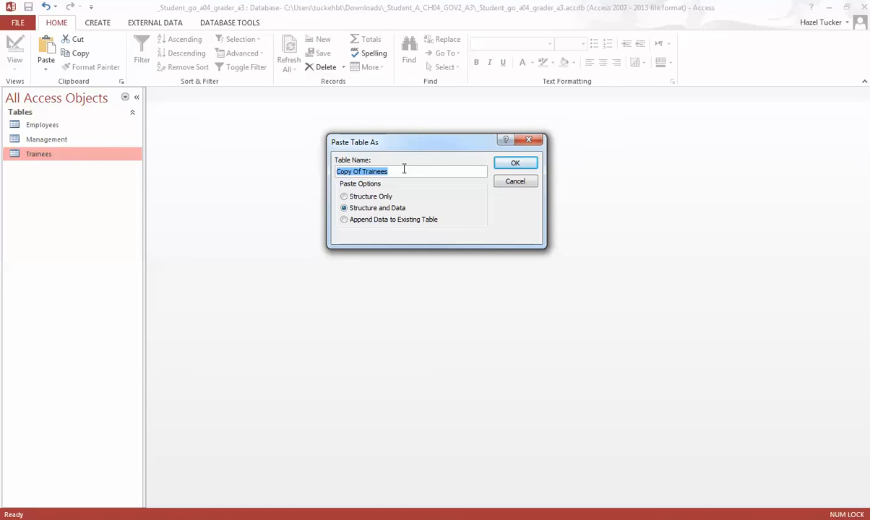
type("Emplo")
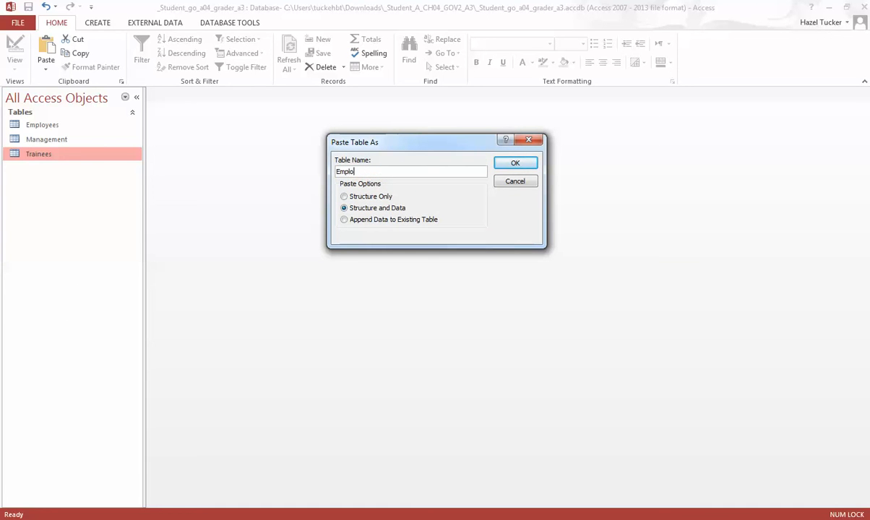
type("yees")
left_click(344, 221)
left_click(513, 163)
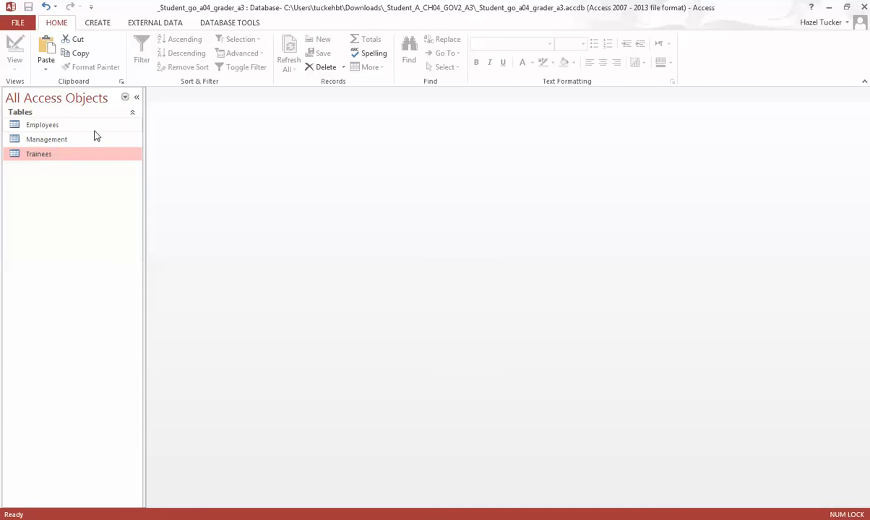
Open the Employees table and switch it to Design View.
left_click(46, 128)
double_click(46, 128)
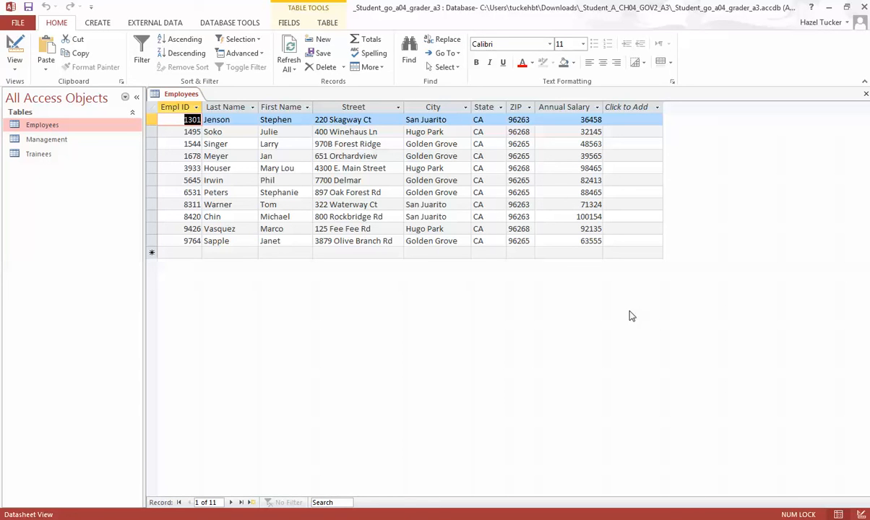
left_click(15, 63)
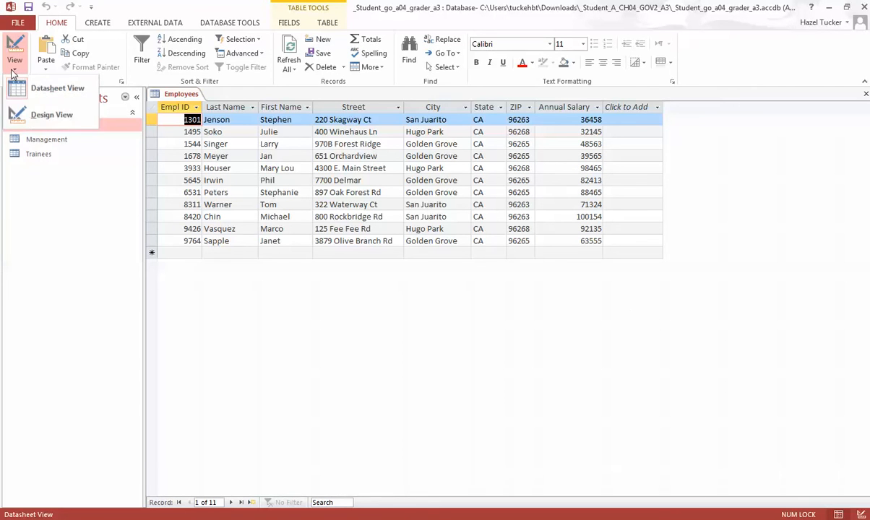
left_click(36, 115)
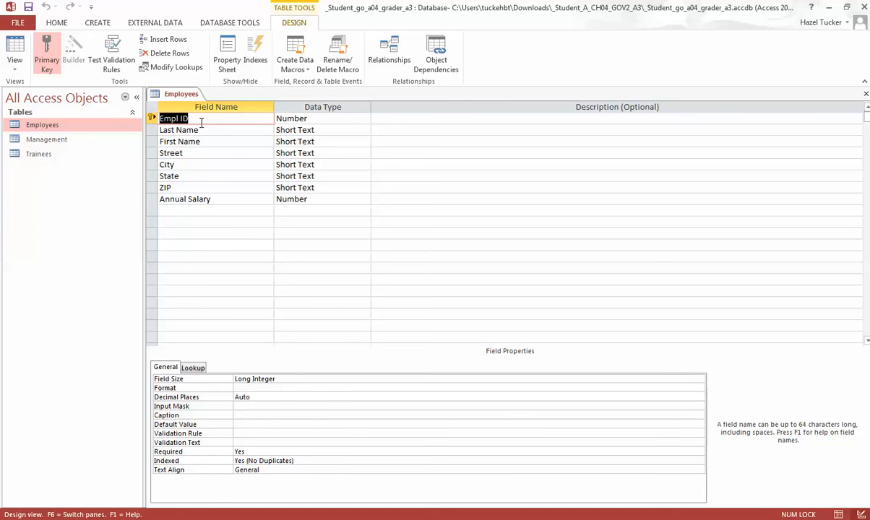
Change the Empl ID field's data type to Short Text and set its field size to 4.
left_click(322, 119)
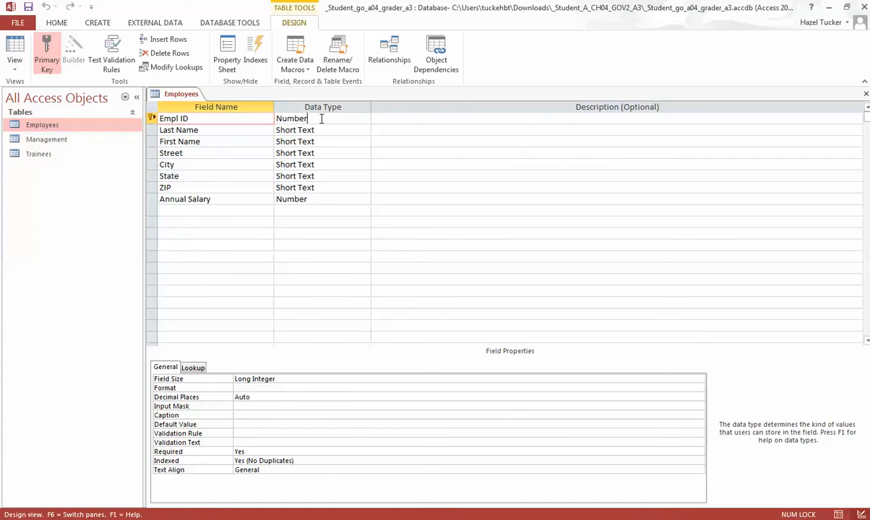
left_click(365, 119)
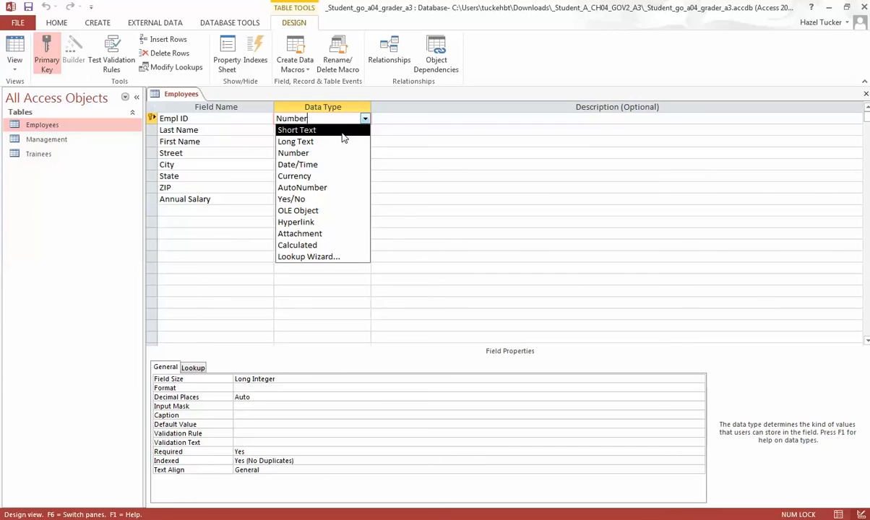
left_click(343, 130)
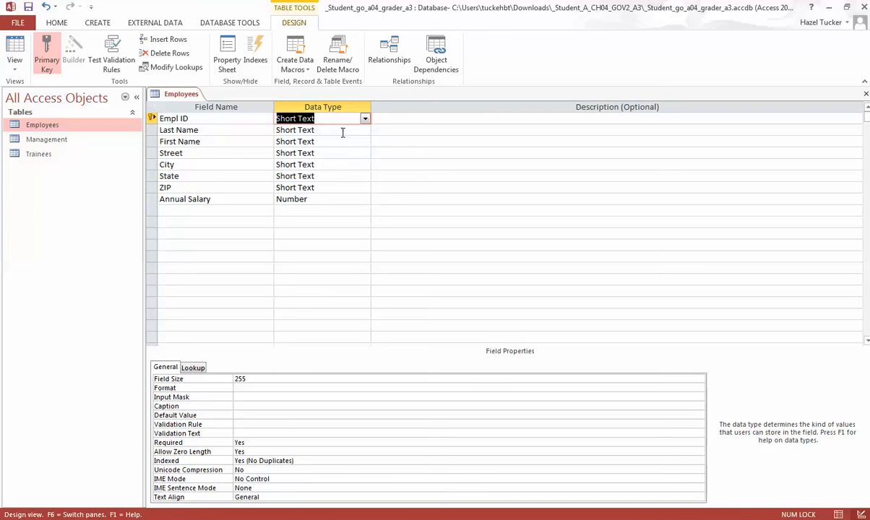
left_click(249, 381)
left_click_drag(248, 382, 232, 382)
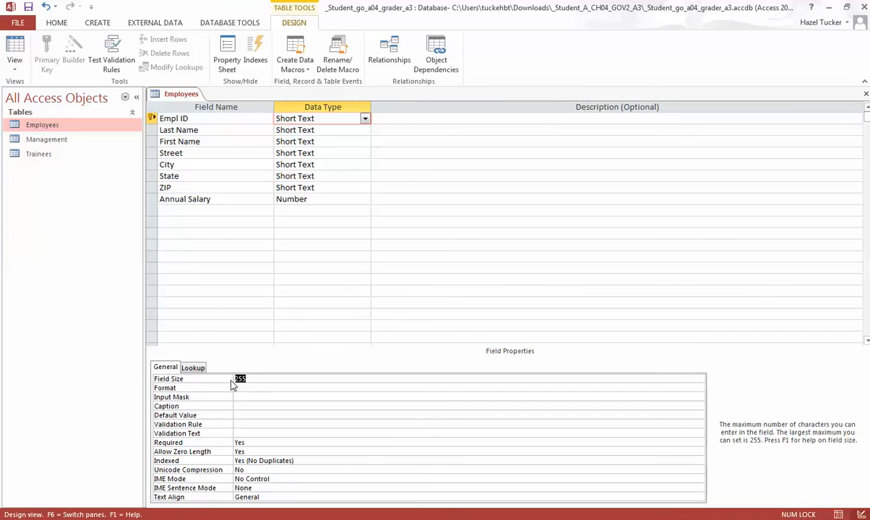
type("4")
Add a Monthly Salary field below Annual Salary with the Calculated data type, dismissing the color scheme prompt.
left_click(190, 210)
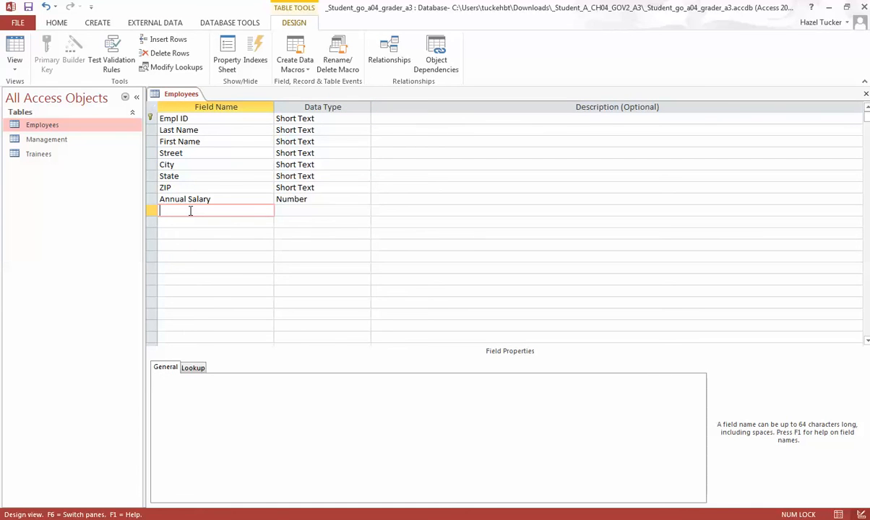
type("Monthly Salary")
left_click(289, 210)
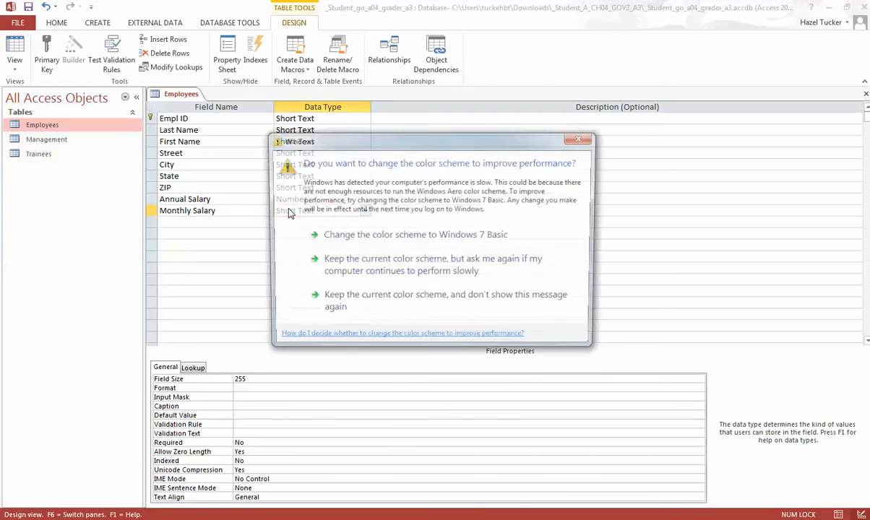
left_click(582, 138)
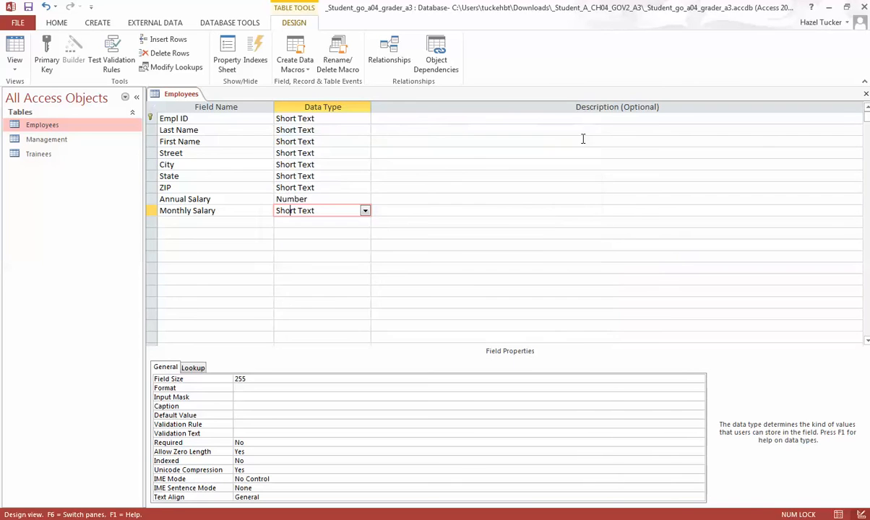
left_click(365, 211)
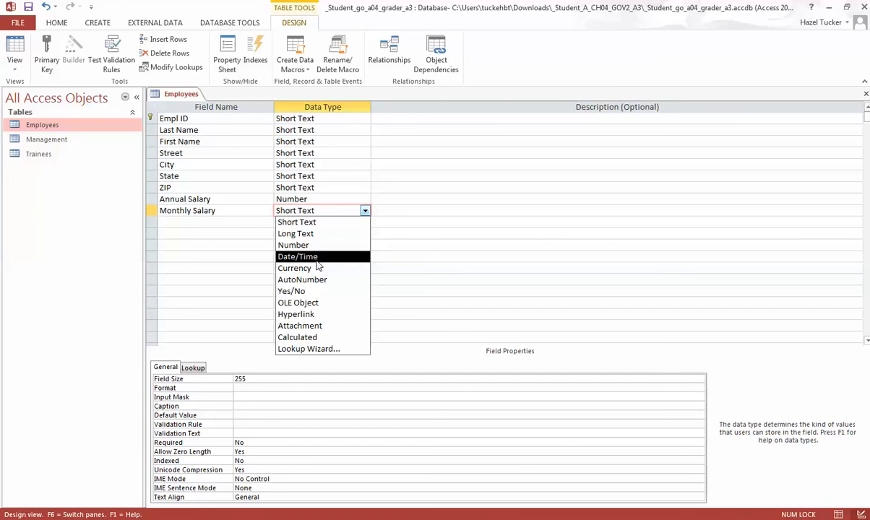
left_click(306, 339)
Enter [Annual Salary]/12 as the Monthly Salary field's expression in the Expression Builder.
left_click_drag(479, 95, 569, 79)
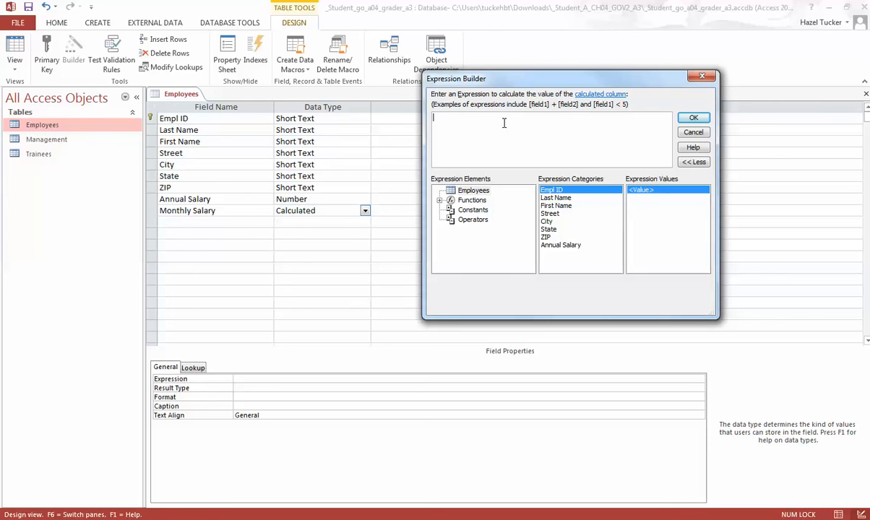
type("[Annu")
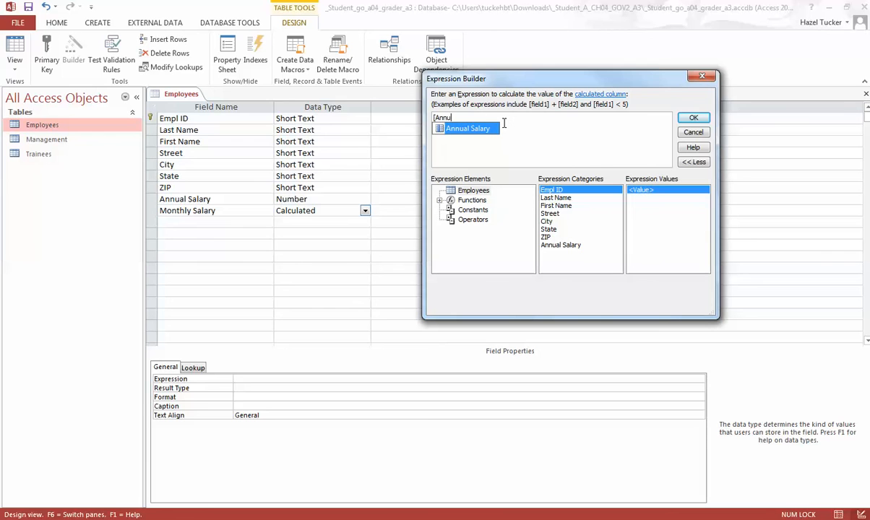
type("al Salary]")
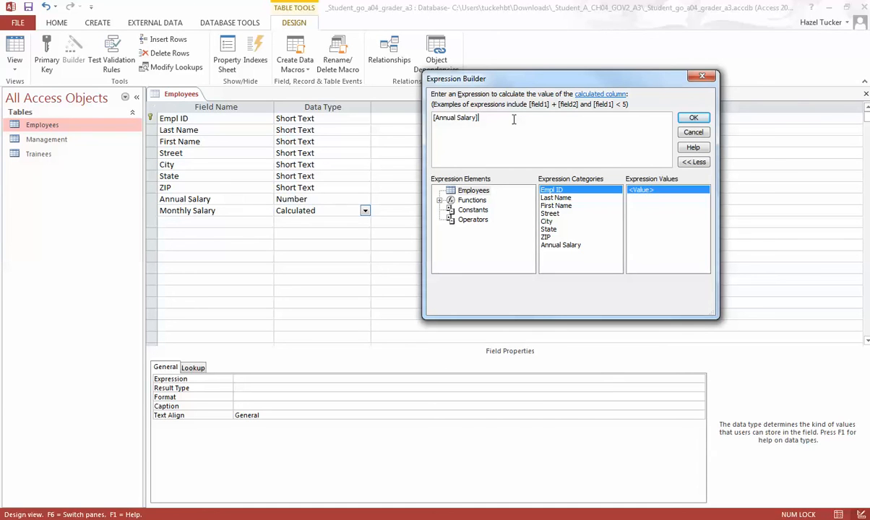
type("/12")
left_click(697, 118)
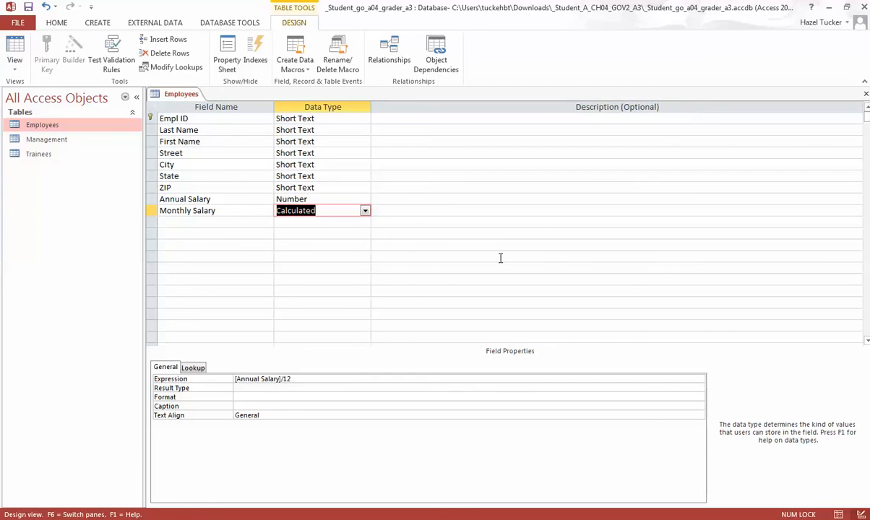